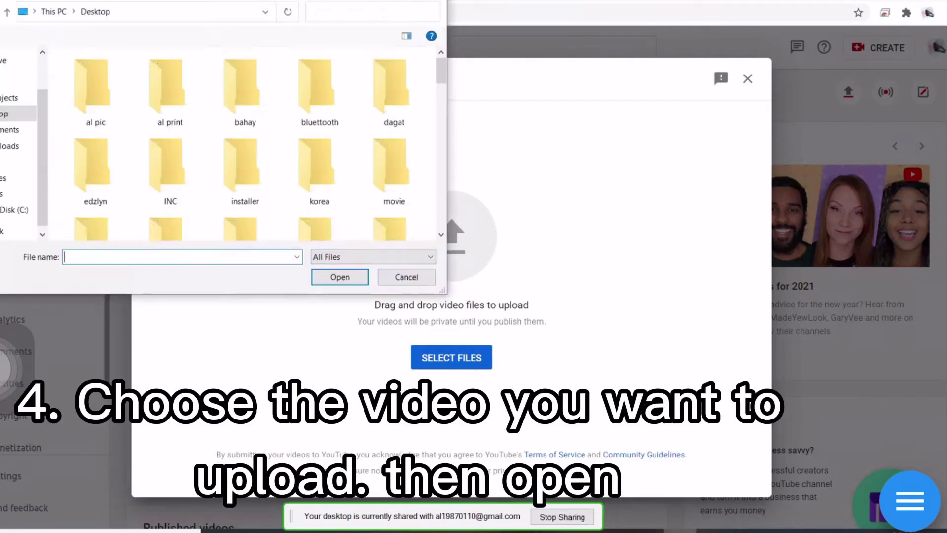
# - Choose the IMG_3369 video file and open it for upload
pyautogui.scroll(-3, 255, 144)
pyautogui.scroll(2, 246, 143)
pyautogui.click(95, 113)
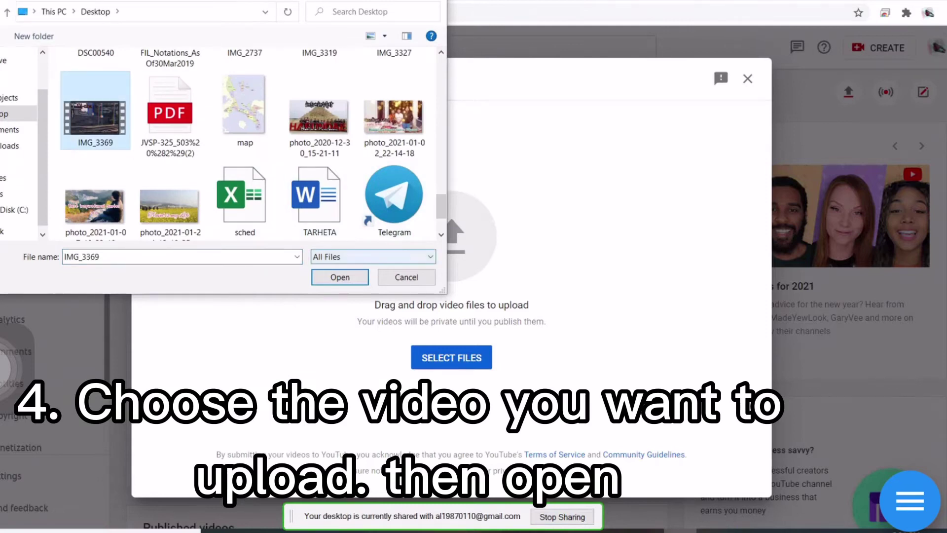
pyautogui.click(340, 276)
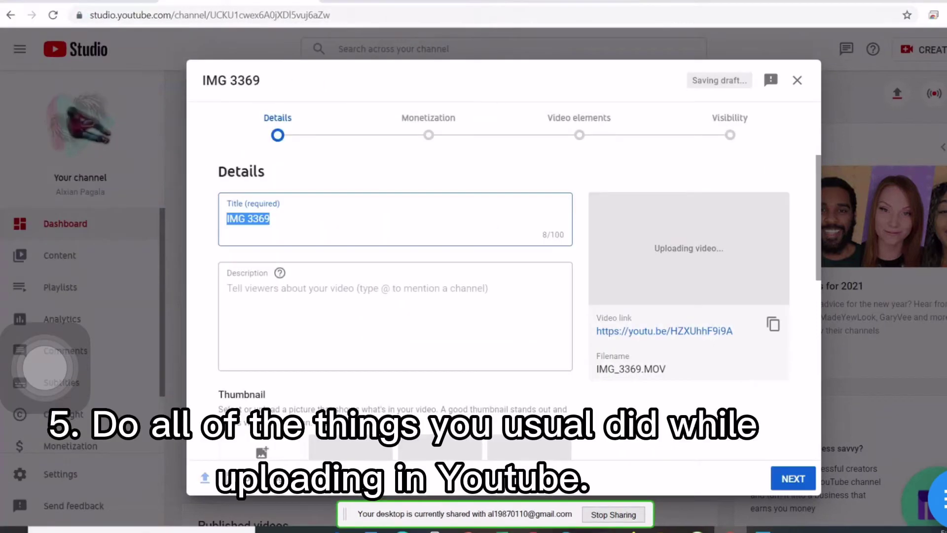
# - Replace the video title with "Transportation in South Korea"
pyautogui.press('BackSpace')
pyautogui.press('BackSpace')
pyautogui.press('BackSpace')
pyautogui.press('BackSpace')
pyautogui.press('BackSpace')
pyautogui.press('BackSpace')
pyautogui.press('BackSpace')
pyautogui.press('BackSpace')
pyautogui.write('Transportation in South Korea')
# - Enter the description "This video is show the different transportation in South Korea." and add the custom thumbnail image
pyautogui.click(227, 289)
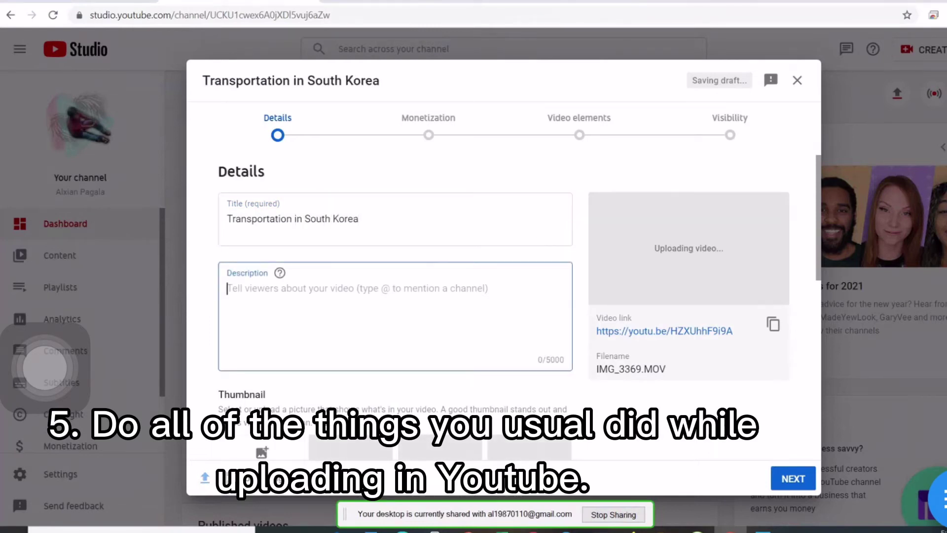
pyautogui.write('This video is')
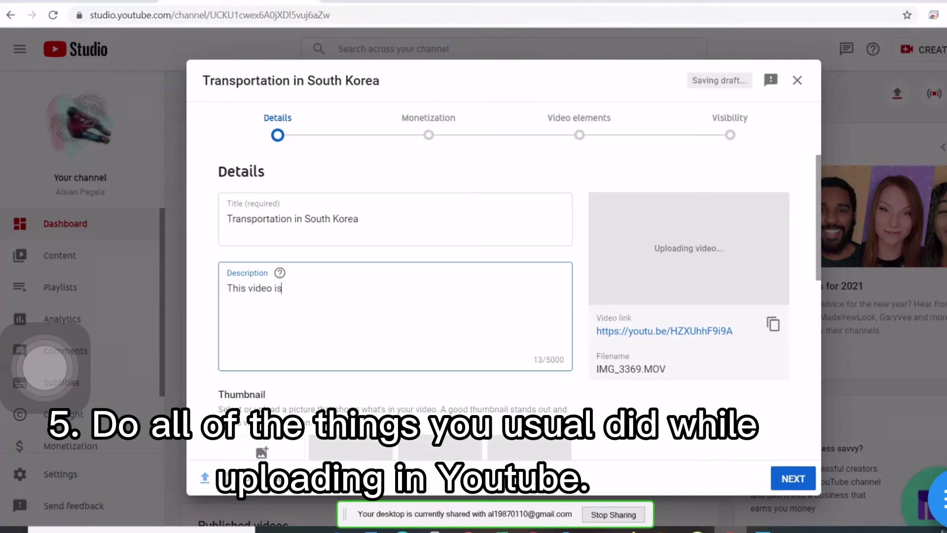
pyautogui.write(' show the different transportation in Korea')
pyautogui.click(443, 288)
pyautogui.write('South')
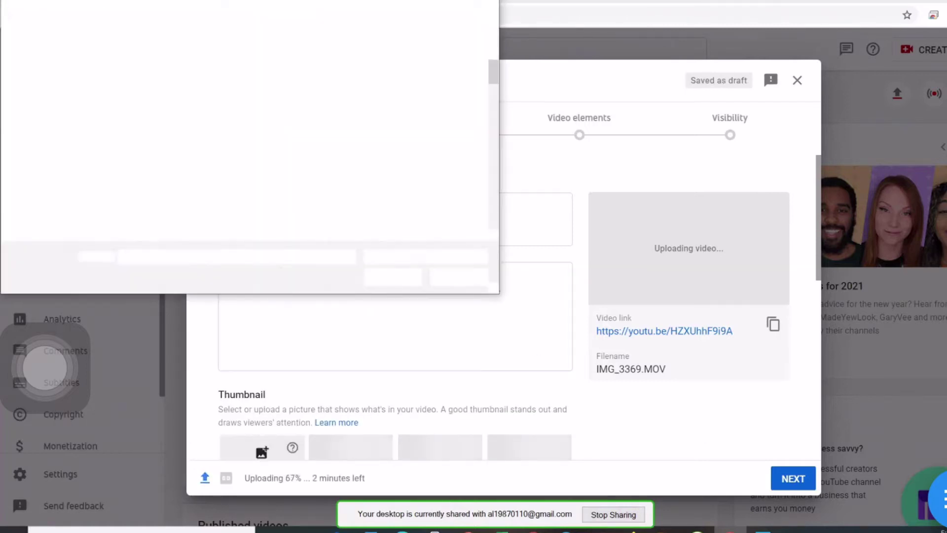
pyautogui.press('Escape')
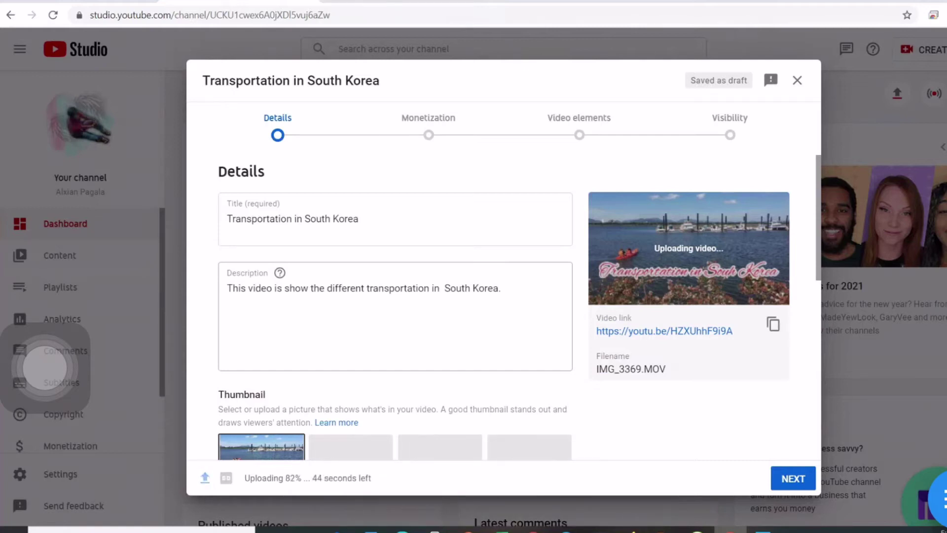
pyautogui.click(501, 288)
pyautogui.write('You can also learn ')
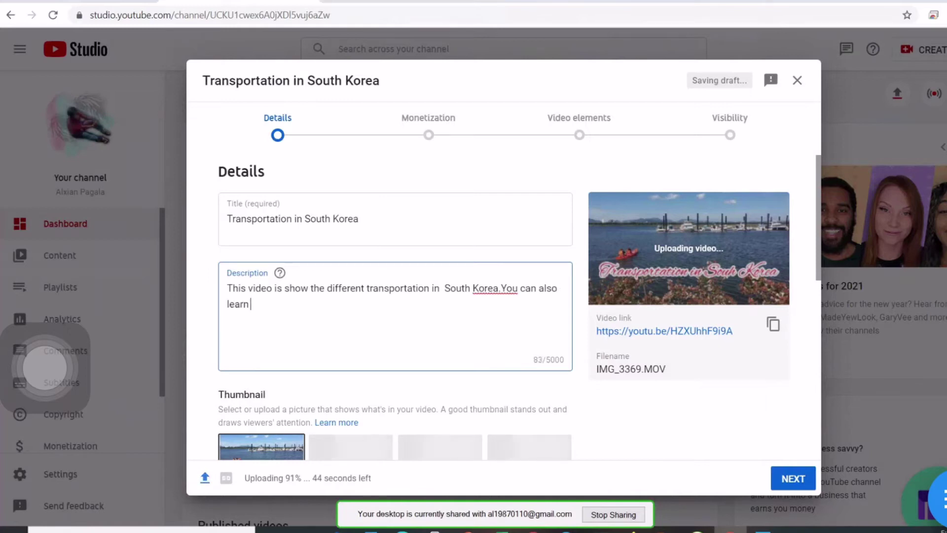
pyautogui.write('learn and know')
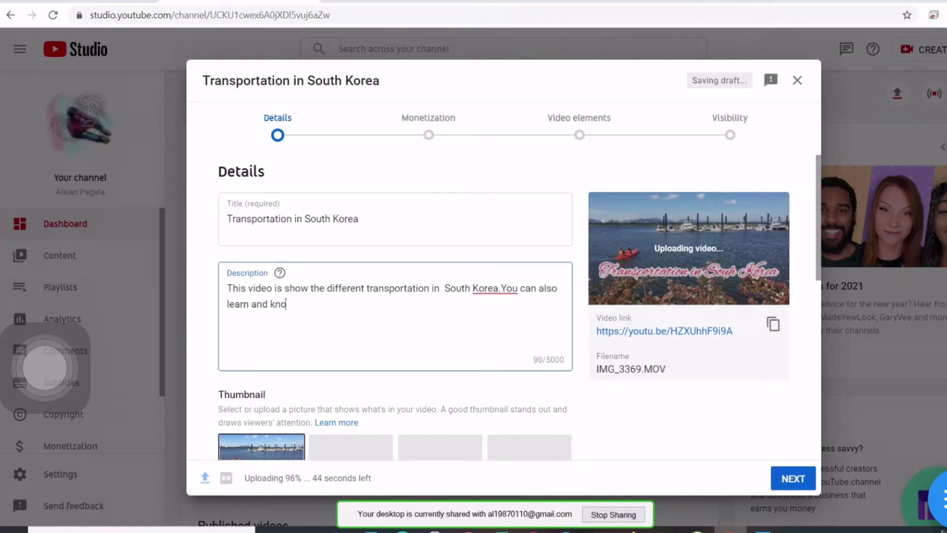
pyautogui.press('BackSpace')
pyautogui.press('BackSpace')
pyautogui.press('BackSpace')
pyautogui.press('BackSpace')
pyautogui.press('BackSpace')
pyautogui.press('BackSpace')
pyautogui.press('BackSpace')
pyautogui.press('BackSpace')
pyautogui.press('BackSpace')
pyautogui.press('BackSpace')
pyautogui.press('BackSpace')
pyautogui.press('BackSpace')
pyautogui.press('BackSpace')
pyautogui.press('BackSpace')
pyautogui.press('BackSpace')
pyautogui.press('BackSpace')
pyautogui.press('BackSpace')
pyautogui.press('BackSpace')
pyautogui.press('BackSpace')
pyautogui.press('BackSpace')
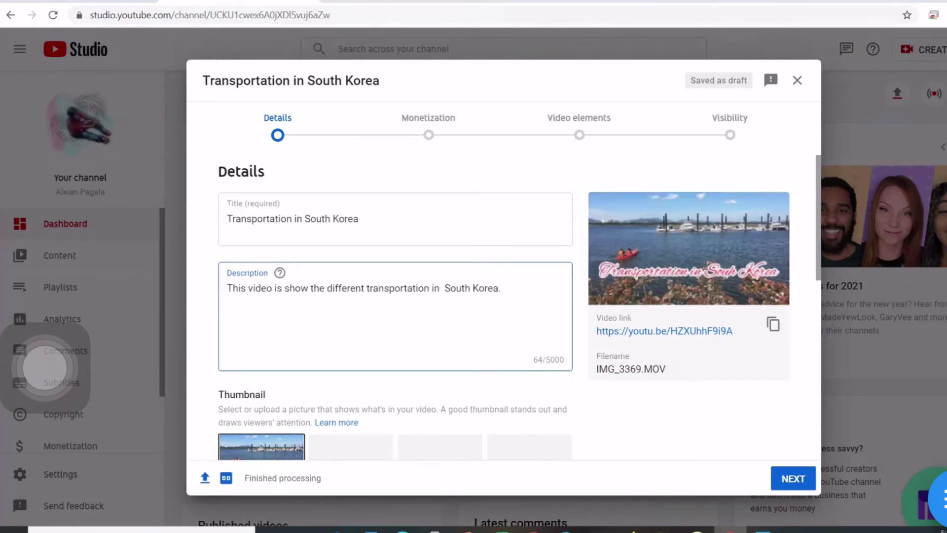
# - Set the video's audience to "No, it's not made for kids"
pyautogui.click(428, 118)
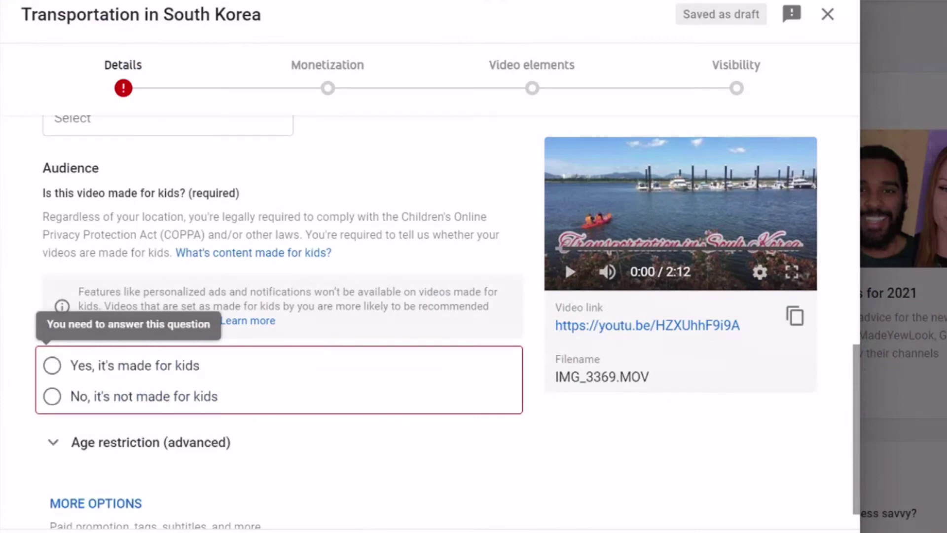
pyautogui.click(51, 396)
pyautogui.scroll(-1, 564, 259)
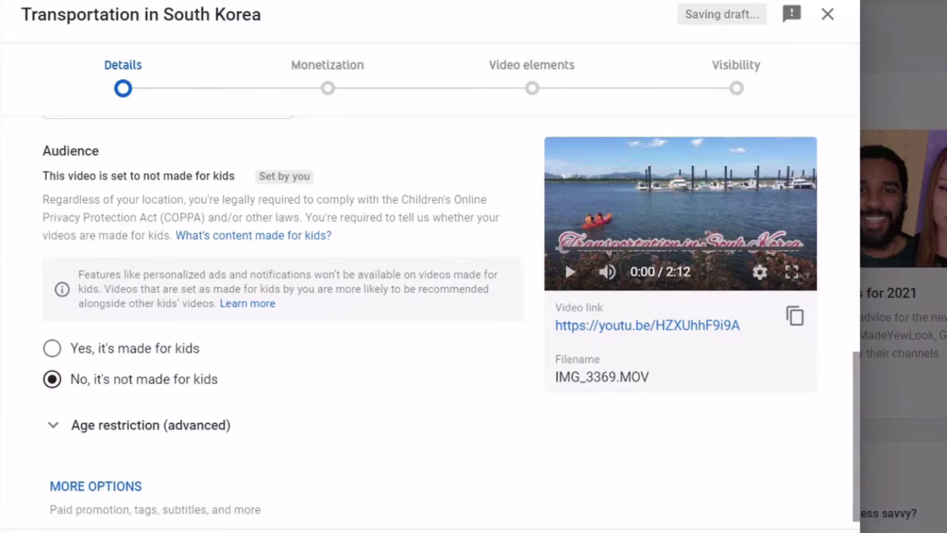
pyautogui.scroll(5, 564, 259)
pyautogui.scroll(-5, 564, 259)
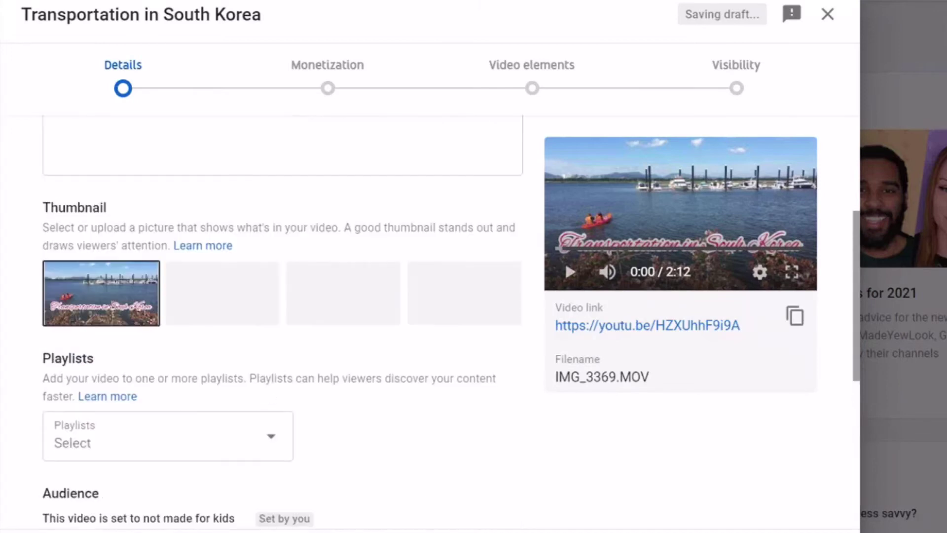
# - Expand the additional video details and examine the promotion, tags, language, license, category and comments settings
pyautogui.click(116, 469)
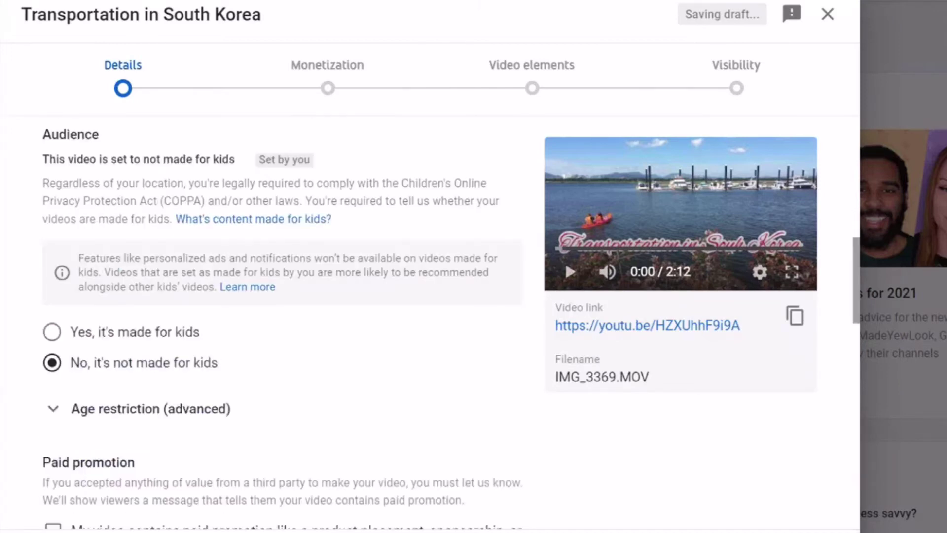
pyautogui.scroll(-8, 564, 259)
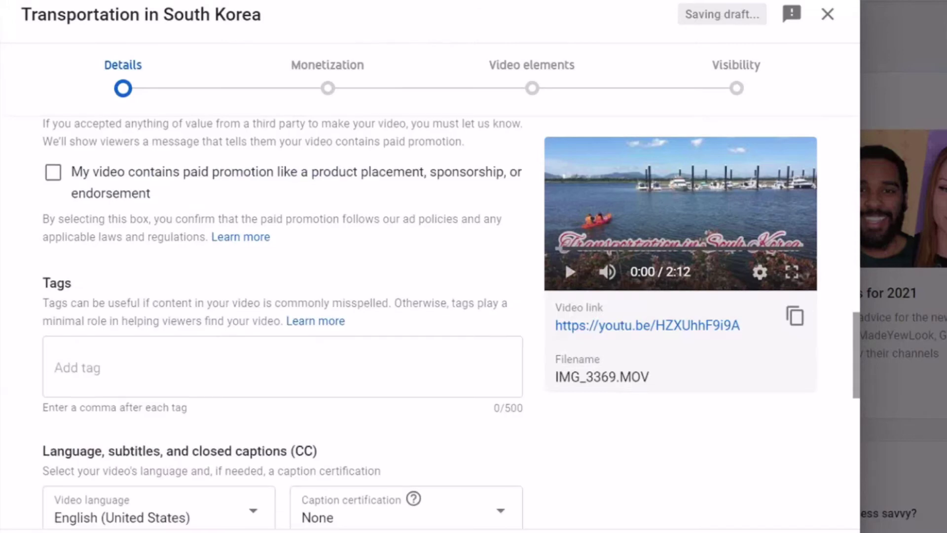
pyautogui.scroll(-7, 564, 259)
pyautogui.scroll(-3, 564, 259)
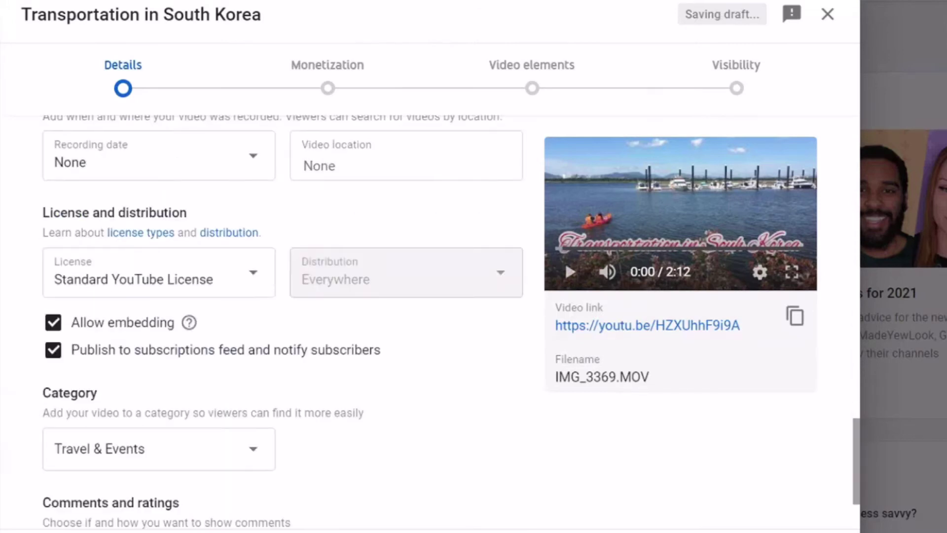
pyautogui.scroll(-1, 564, 259)
pyautogui.scroll(-2, 198, 429)
pyautogui.click(197, 444)
pyautogui.click(172, 441)
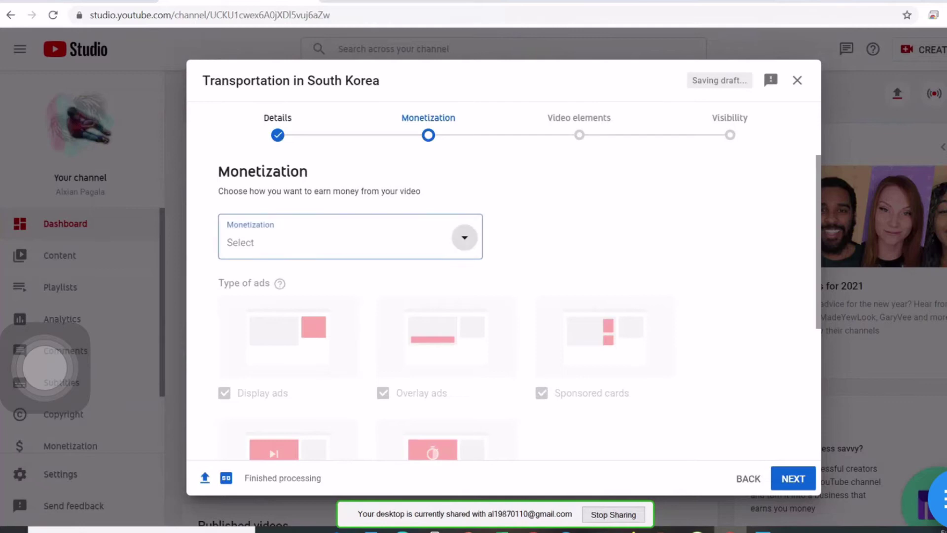
# - Turn monetization on for the video and check the ad types and ad locations
pyautogui.click(464, 237)
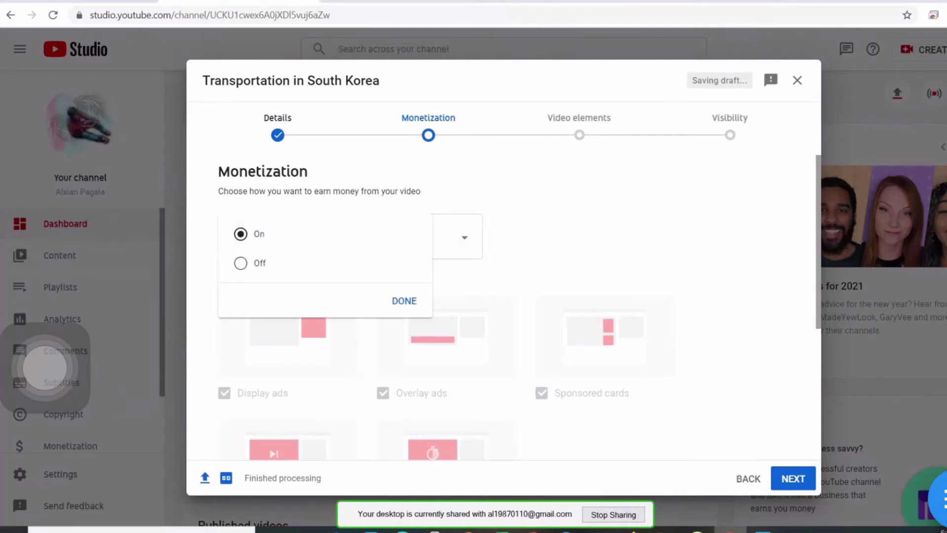
pyautogui.click(404, 301)
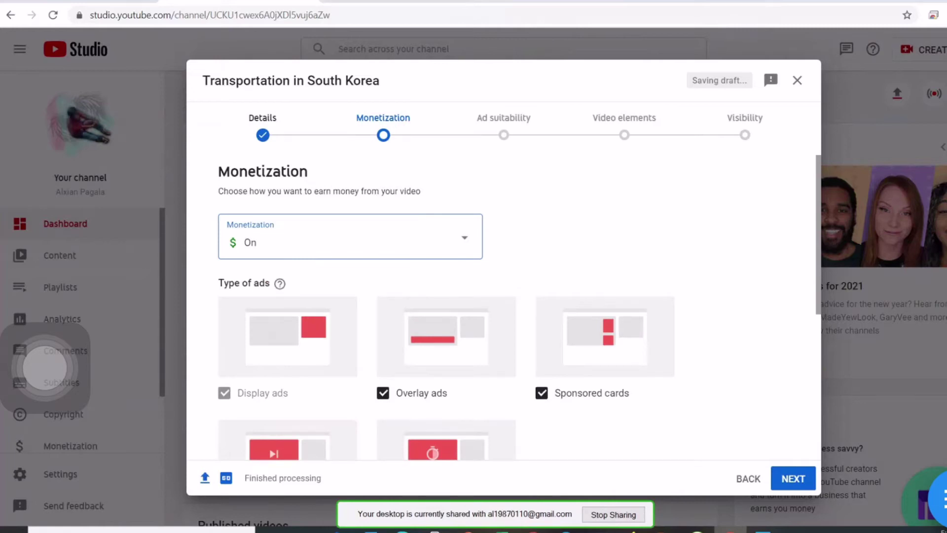
pyautogui.scroll(-5, 500, 306)
pyautogui.scroll(2, 501, 306)
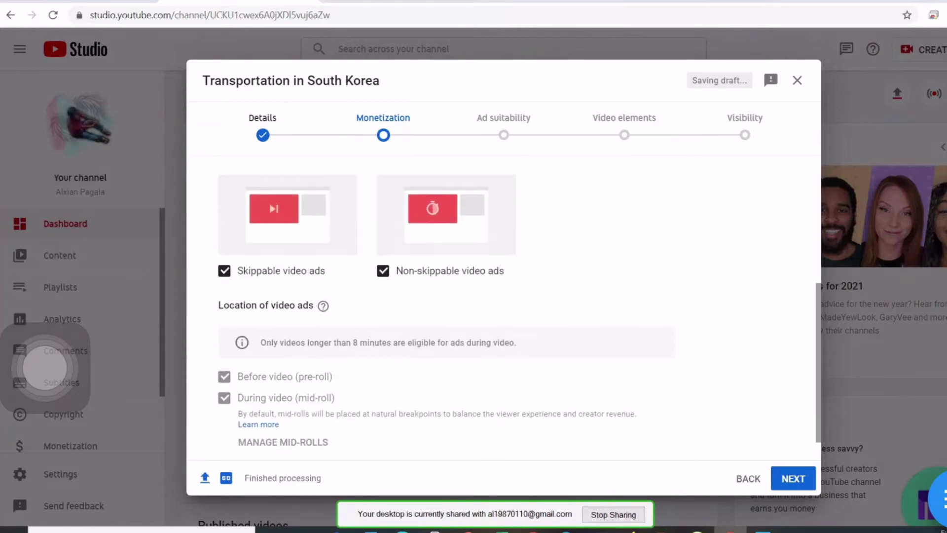
# - Rate the video's ad suitability as "None of the above"
pyautogui.click(503, 129)
pyautogui.scroll(-2, 396, 305)
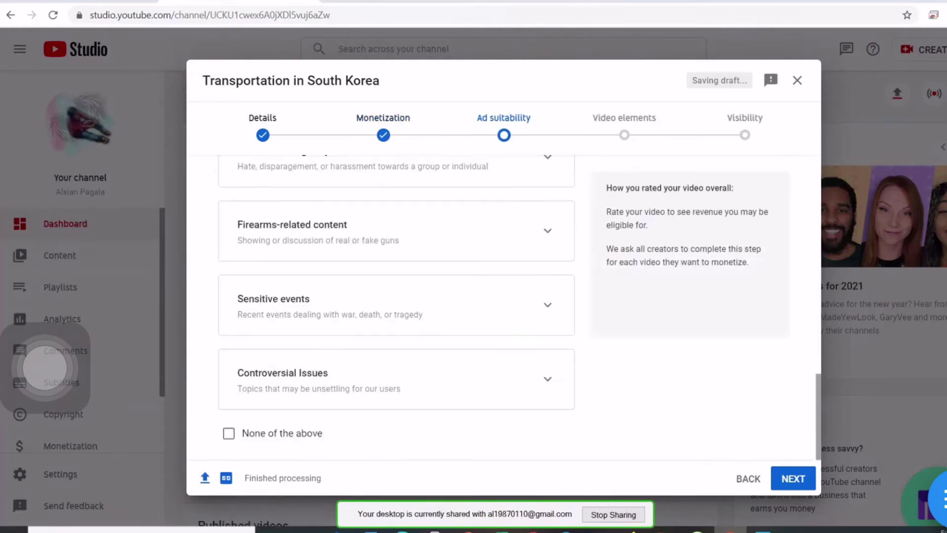
pyautogui.click(229, 433)
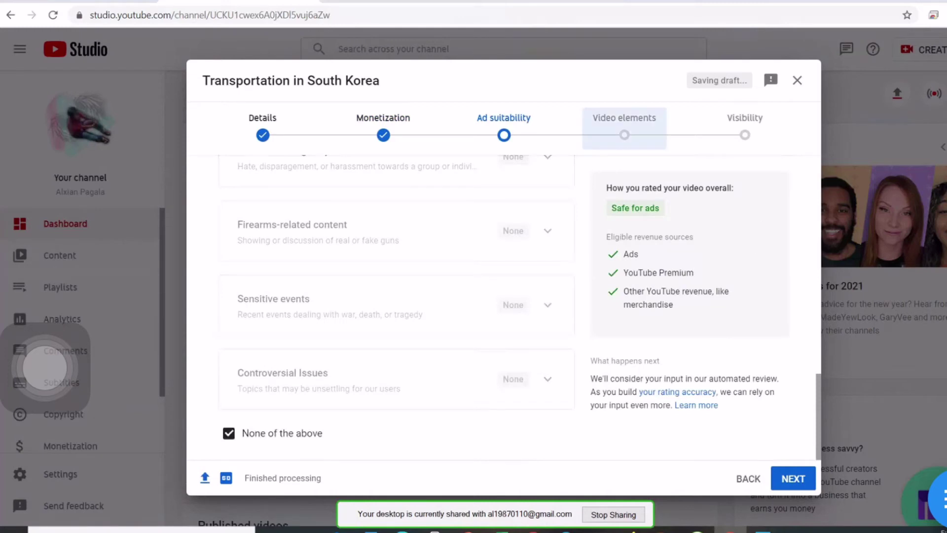
# - Add a video card for "Travel is my Life | Travel in South Korea" at 0:20:06 and a "Short Videos about South Korea" playlist card at 0:43:05
pyautogui.click(623, 128)
pyautogui.click(764, 310)
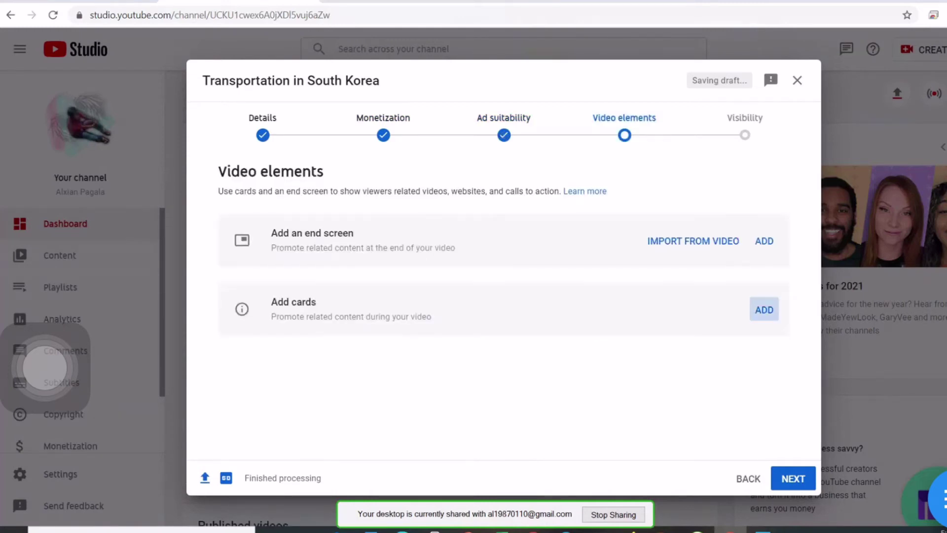
pyautogui.click(258, 399)
pyautogui.click(276, 397)
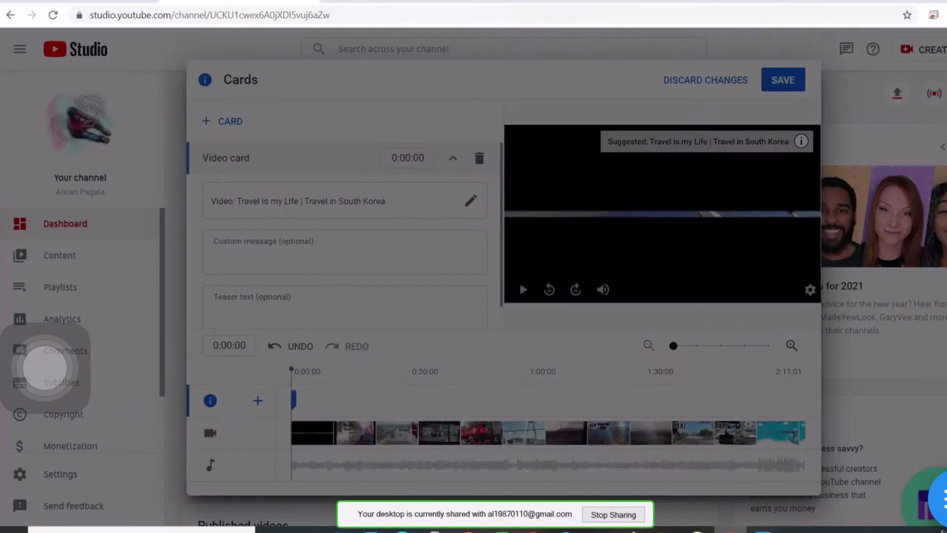
pyautogui.moveTo(293, 399); pyautogui.dragTo(372, 398)
pyautogui.click(258, 399)
pyautogui.click(275, 412)
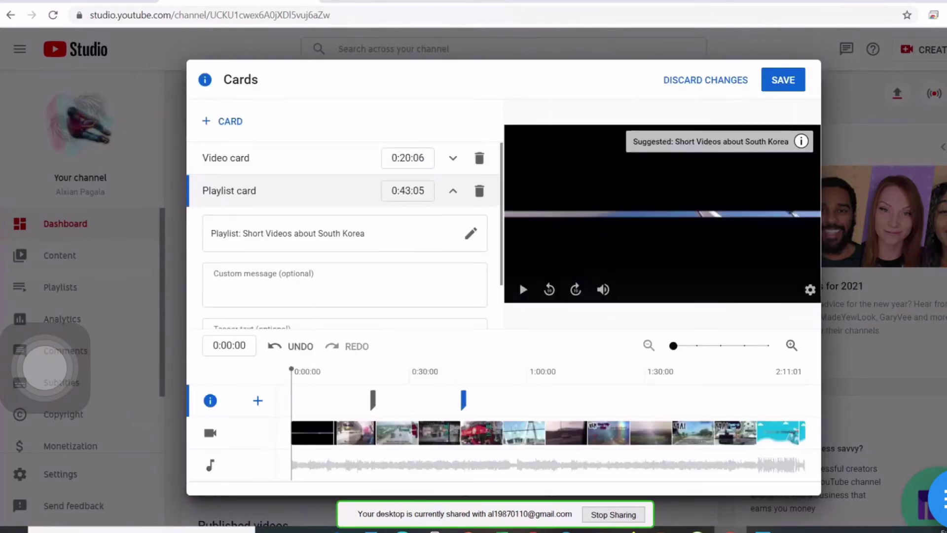
# - Add a video card for "How Fast is the Speed per hour of Mugunghwa" at 0:26:22, and insert one more video card
pyautogui.click(258, 399)
pyautogui.click(272, 396)
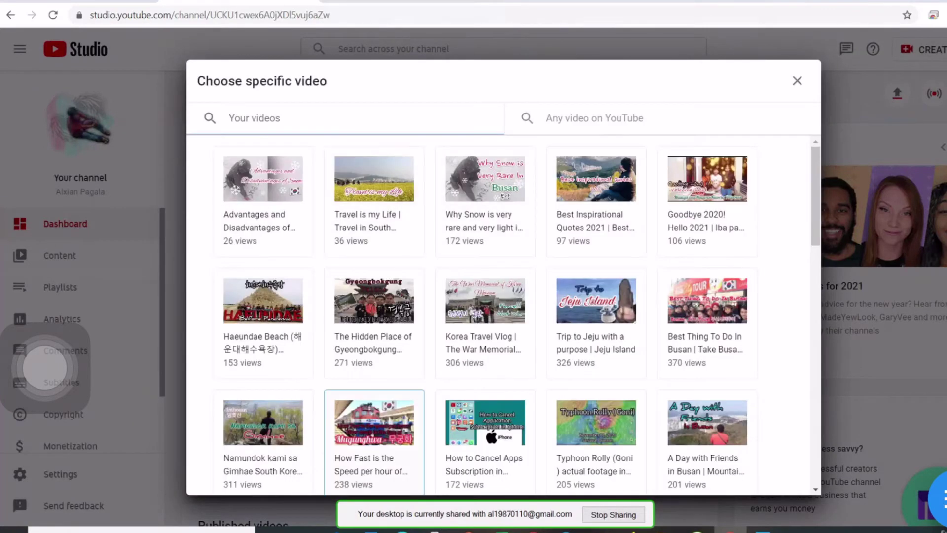
pyautogui.click(374, 442)
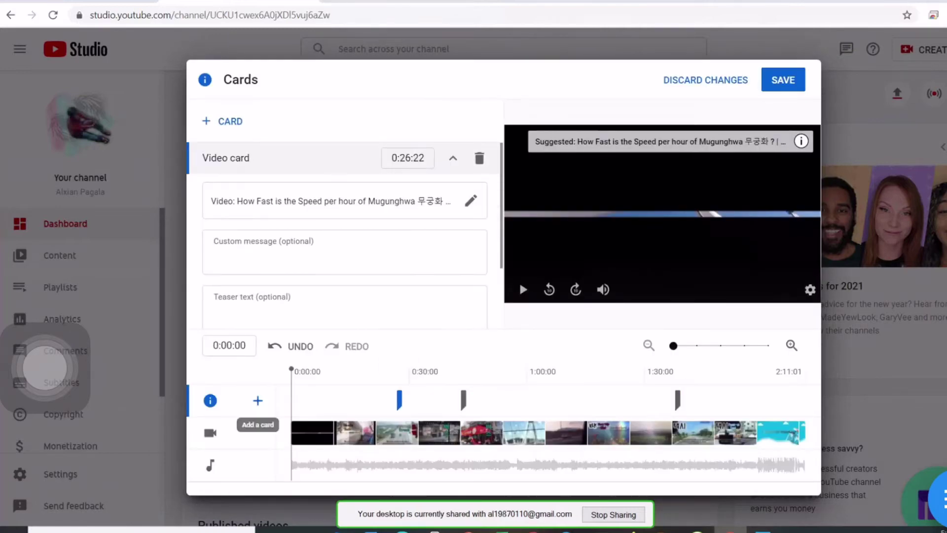
pyautogui.click(258, 400)
pyautogui.click(271, 396)
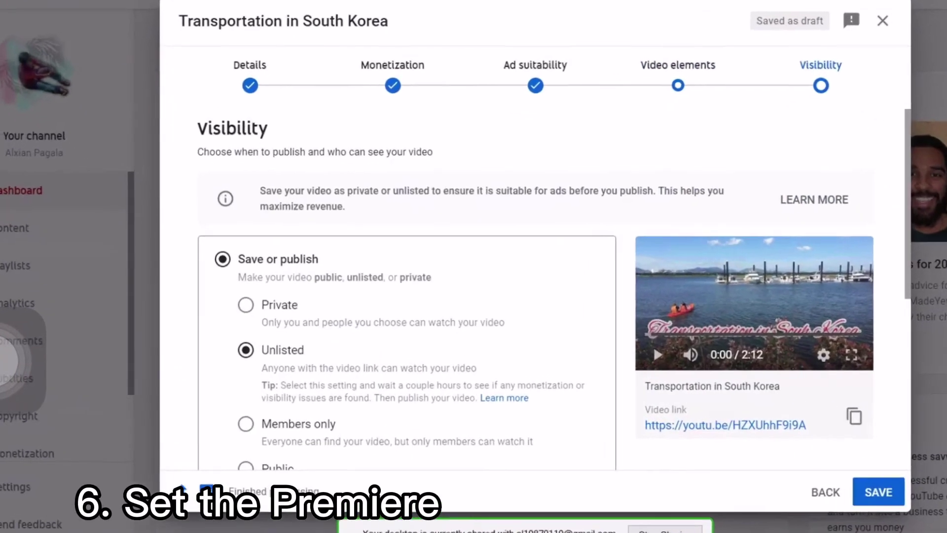
# - Set the video's visibility to Public and mark it as an instant Premiere
pyautogui.scroll(-3, 656, 346)
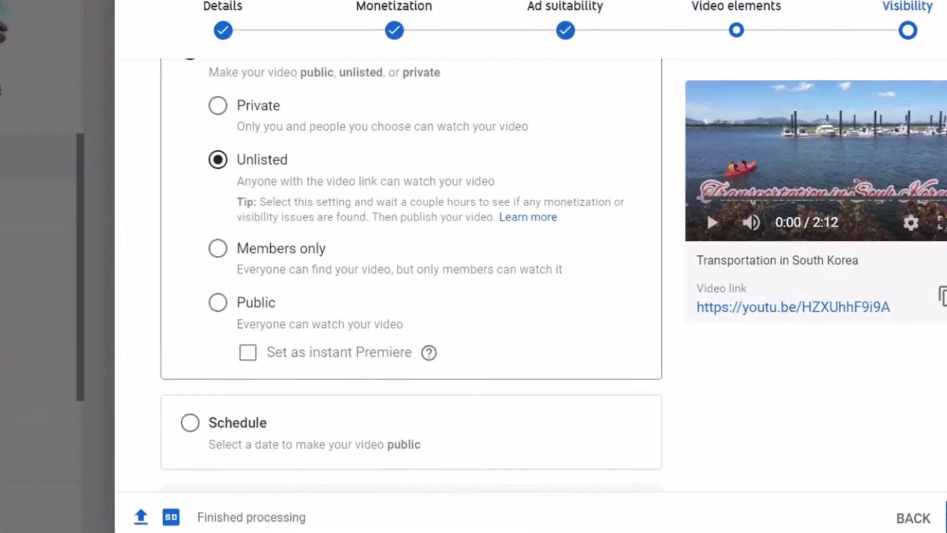
pyautogui.click(209, 304)
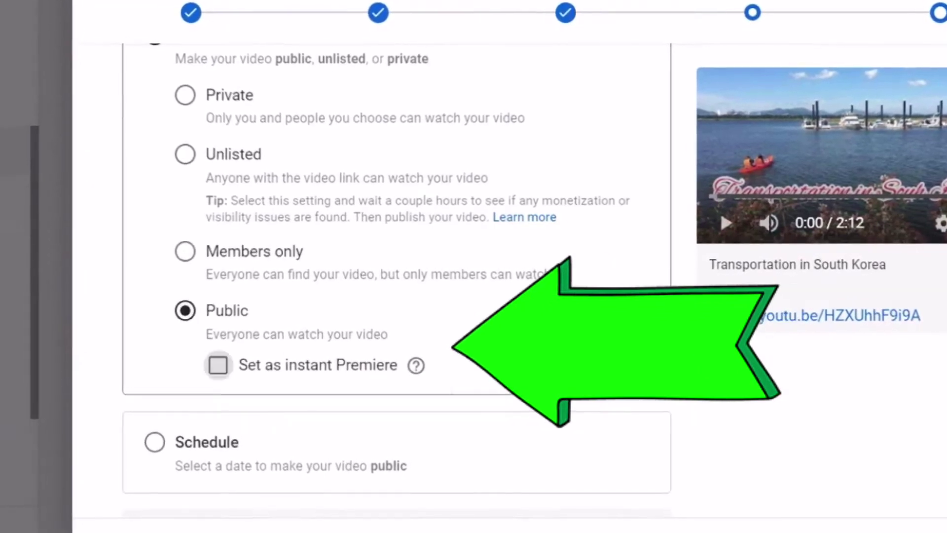
pyautogui.click(225, 362)
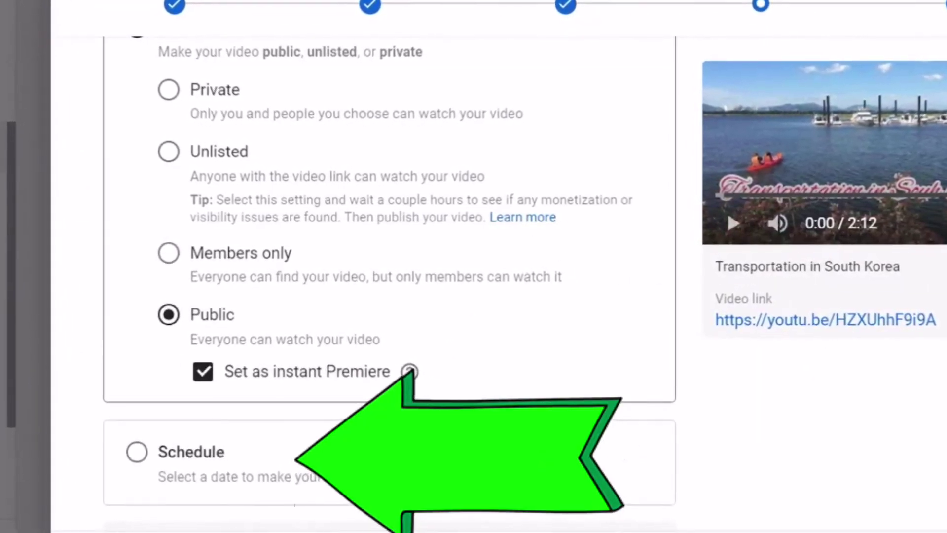
# - Switch the video's visibility to Schedule and set its publishing date and time to Jan 25, 2021, 9:00 PM
pyautogui.click(128, 456)
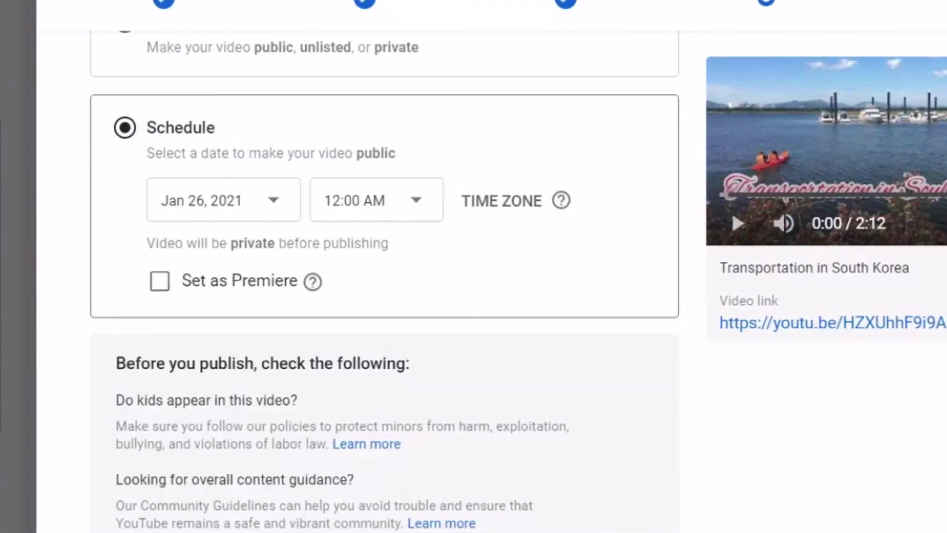
pyautogui.scroll(-1, 384, 281)
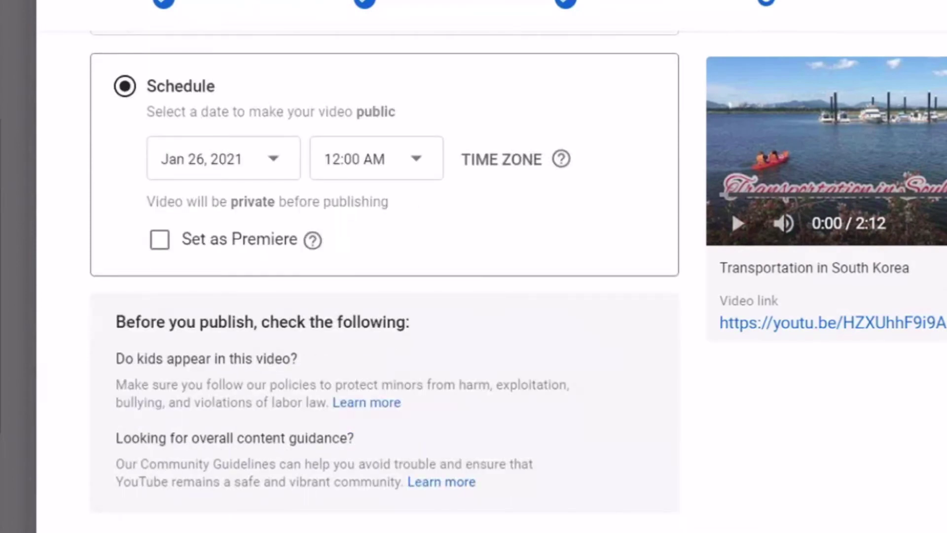
pyautogui.click(261, 158)
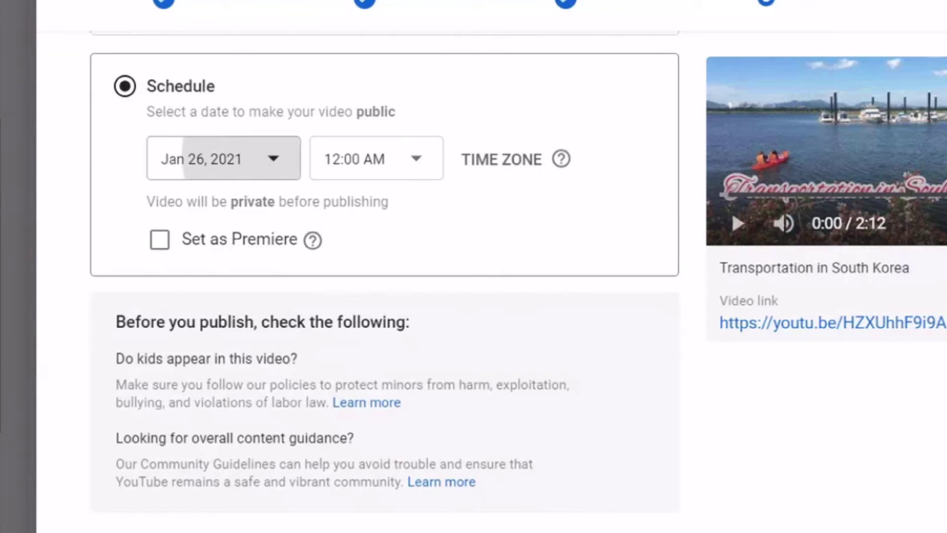
pyautogui.click(215, 405)
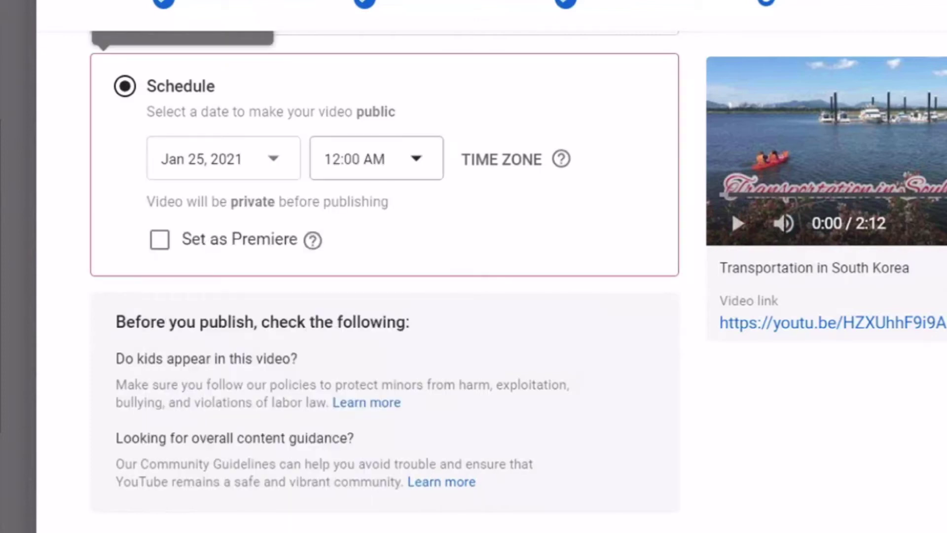
pyautogui.click(376, 158)
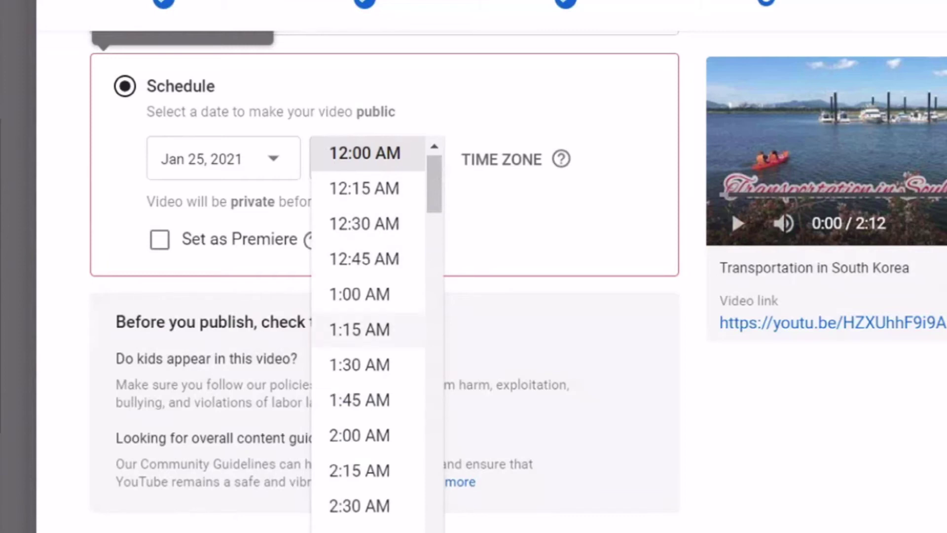
pyautogui.scroll(-20, 368, 365)
pyautogui.scroll(-8, 368, 365)
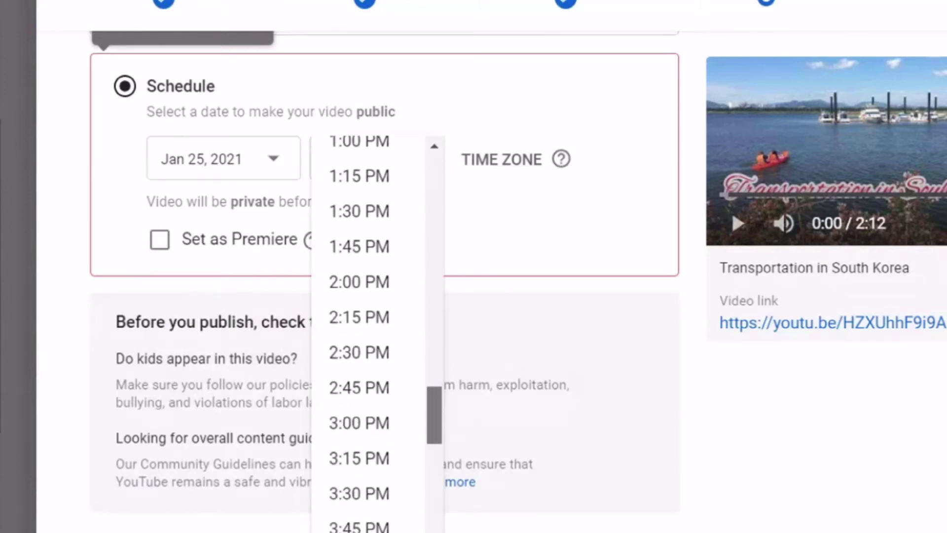
pyautogui.scroll(-1, 367, 365)
pyautogui.scroll(10, 368, 365)
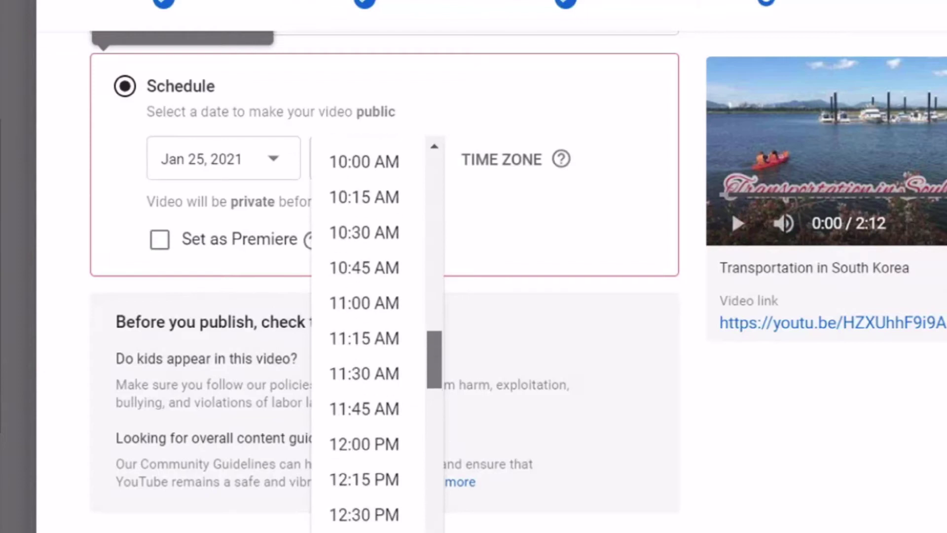
pyautogui.scroll(2, 368, 365)
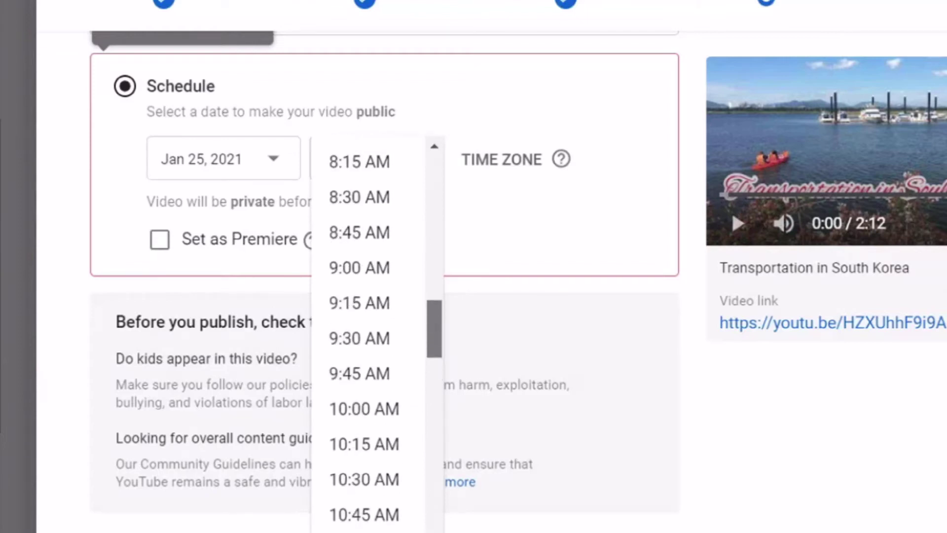
pyautogui.scroll(-7, 368, 365)
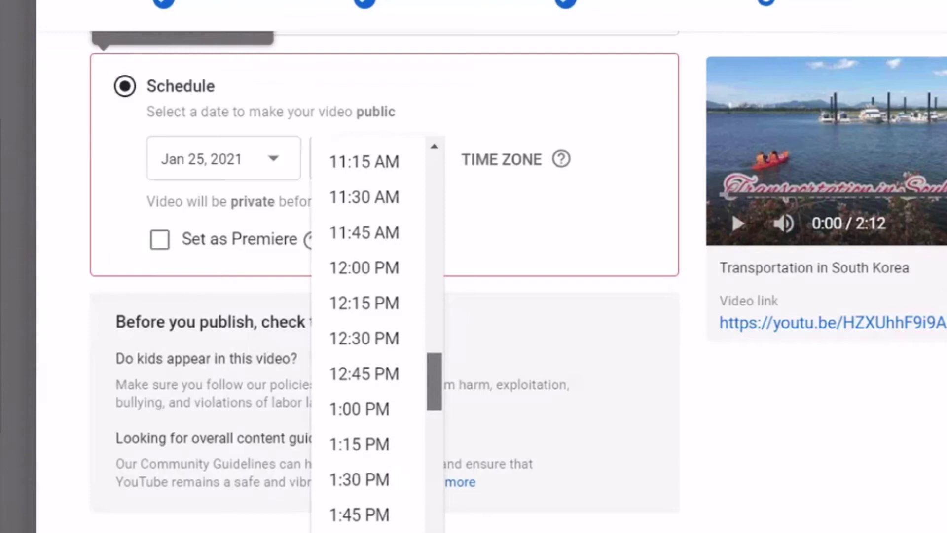
pyautogui.scroll(-2, 368, 365)
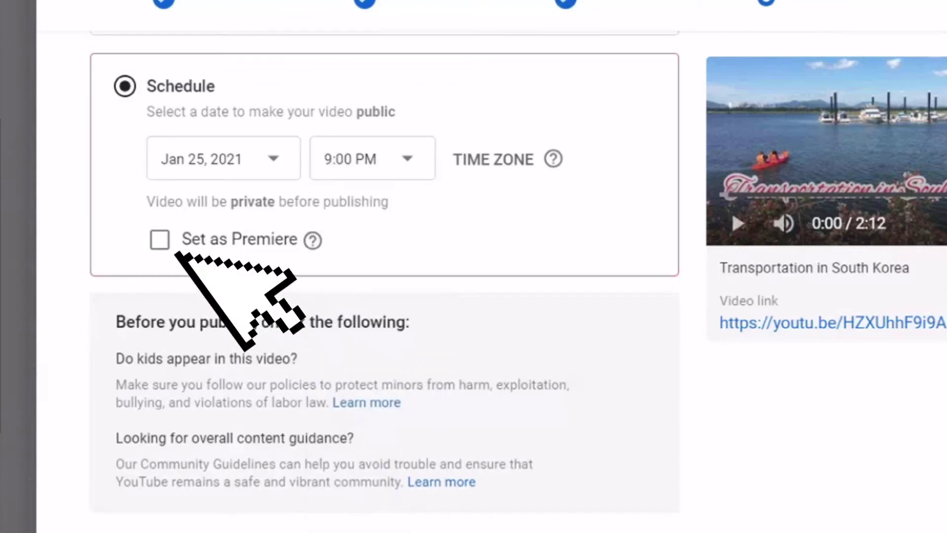
# - Set the scheduled video as a Premiere, open the trailer selection in its Premiere setup, and close the scheduling confirmation
pyautogui.click(179, 253)
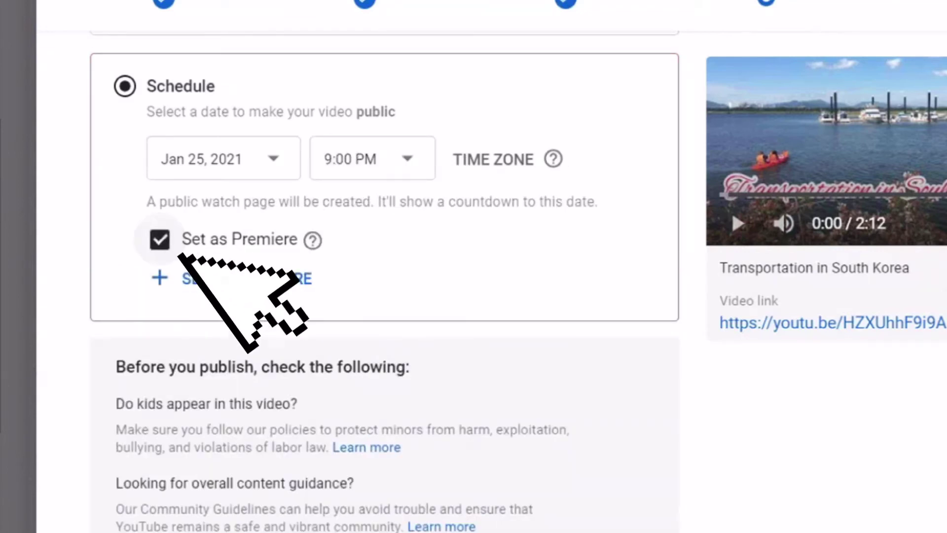
pyautogui.click(216, 281)
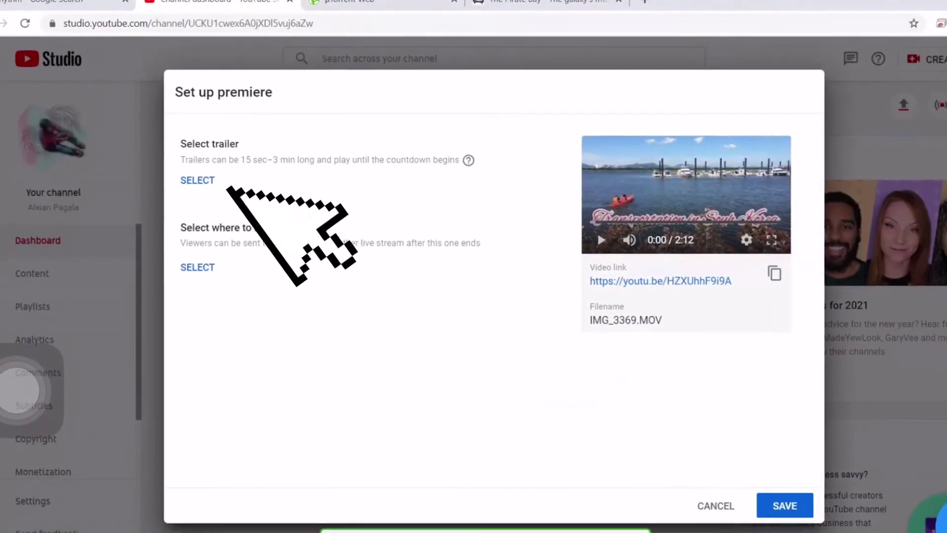
pyautogui.click(207, 176)
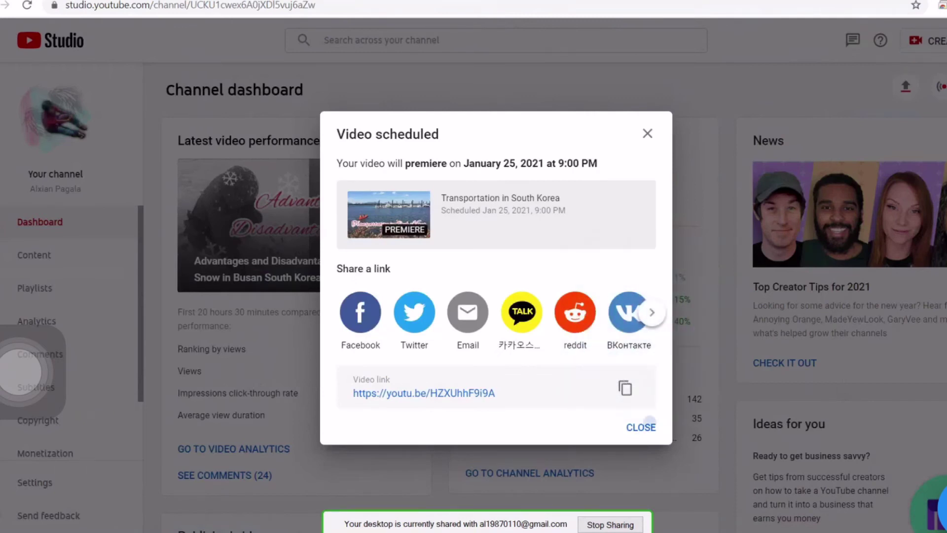
pyautogui.click(641, 427)
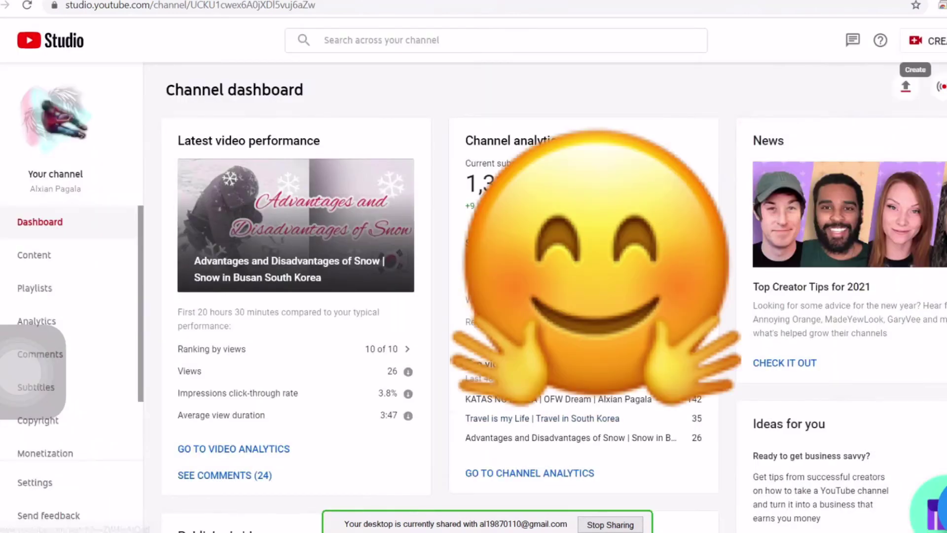
# - In the details of "Transportation in South Korea", set "Travel is my Life | Travel in South Korea" as the Premiere trailer and save the changes
pyautogui.click(905, 87)
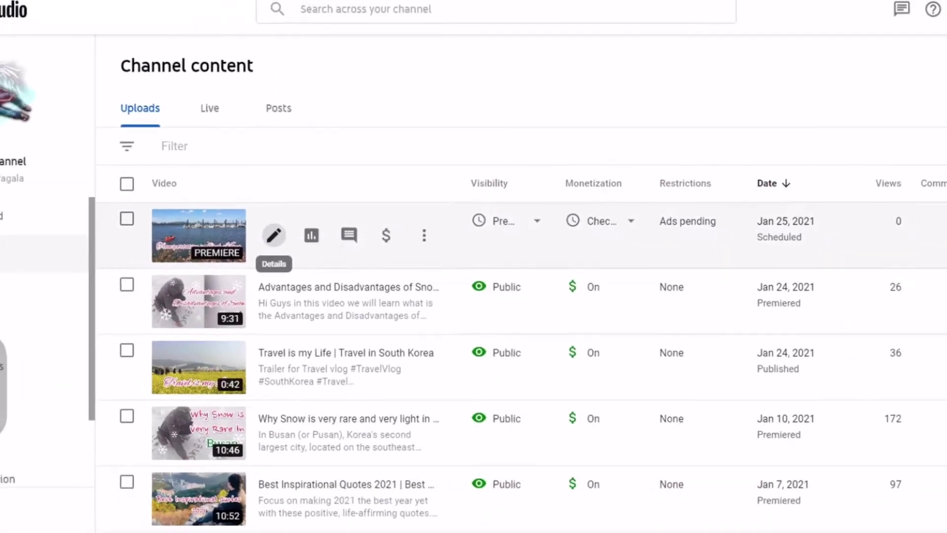
pyautogui.click(274, 235)
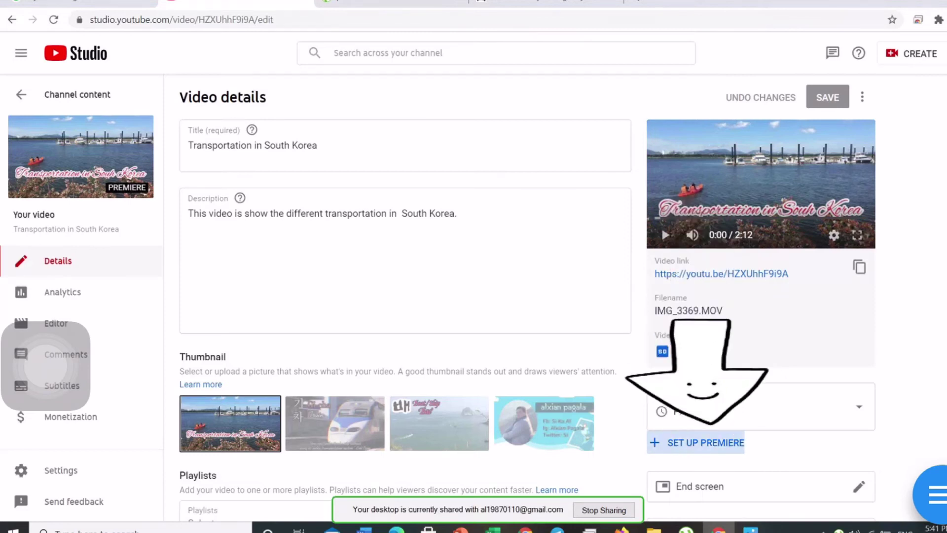
pyautogui.click(705, 442)
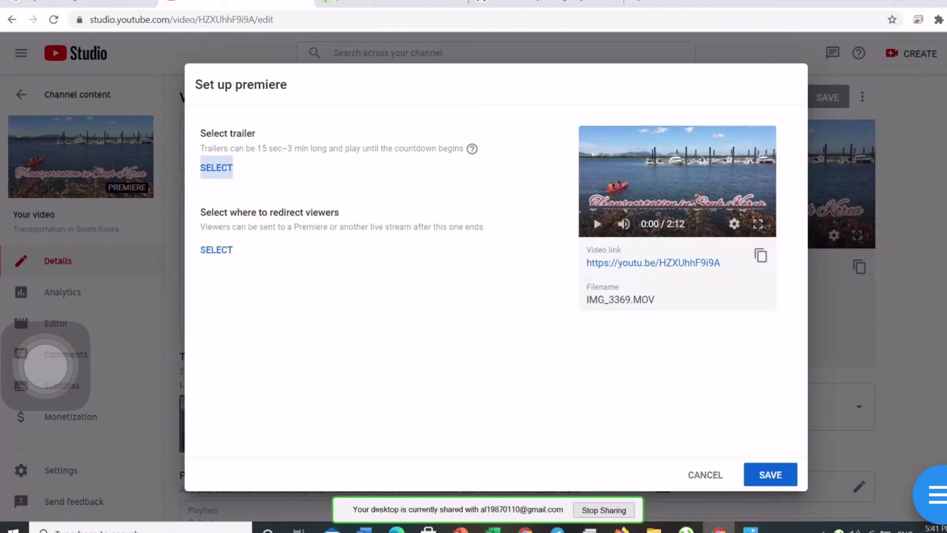
pyautogui.click(216, 167)
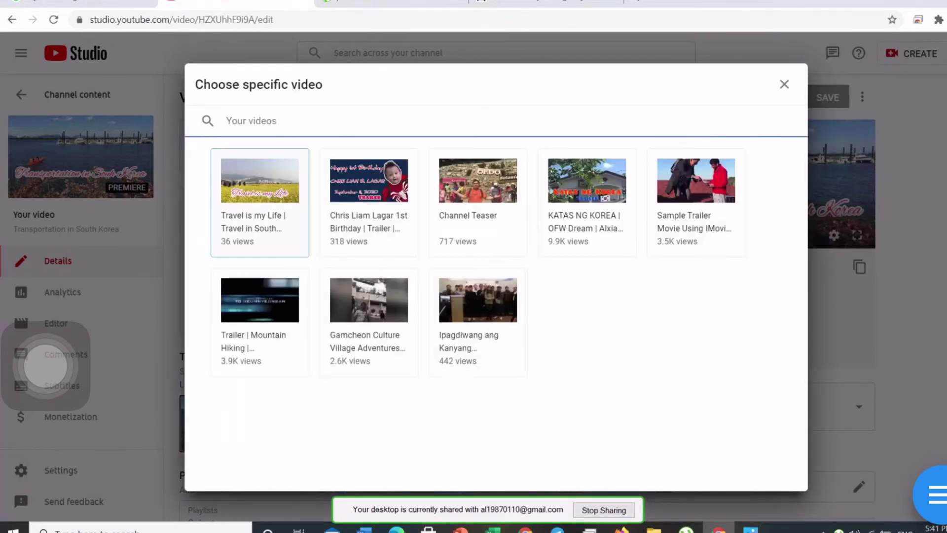
pyautogui.click(259, 202)
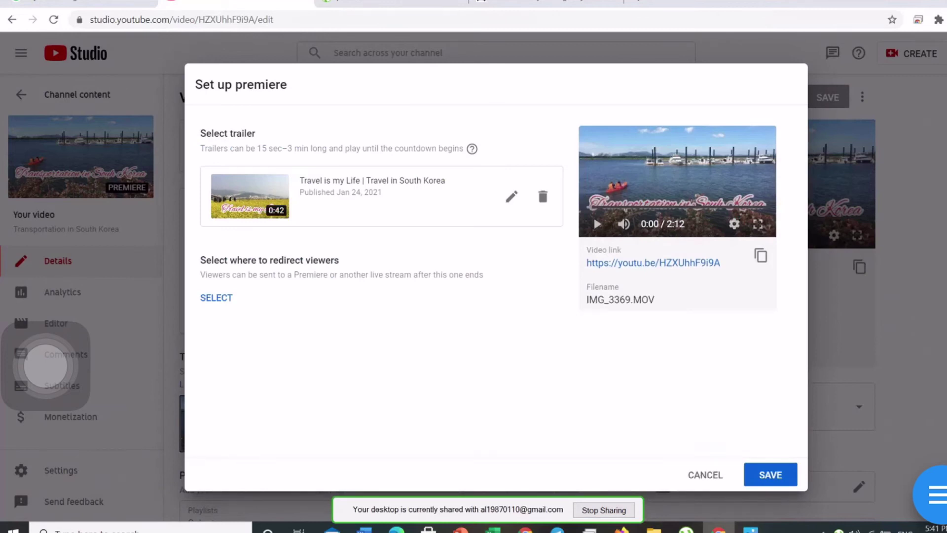
pyautogui.click(770, 475)
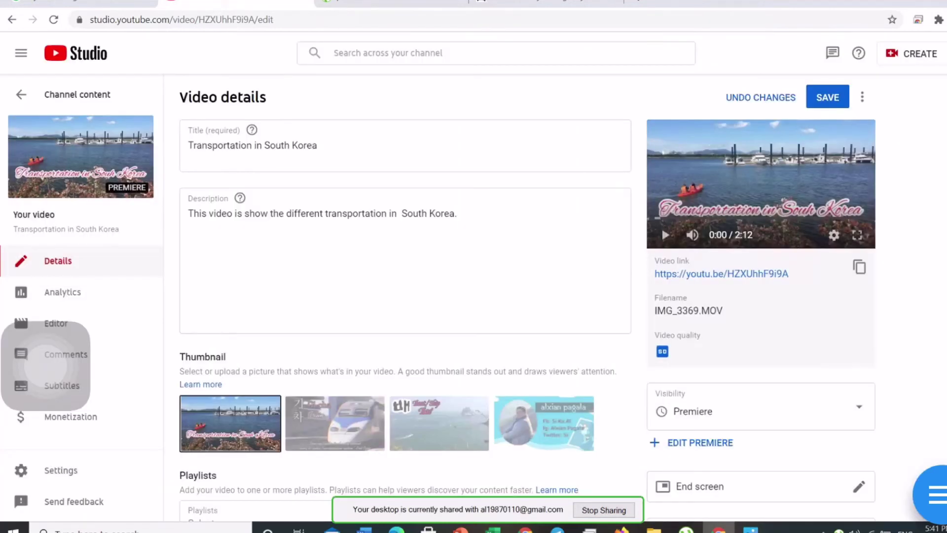
pyautogui.click(828, 97)
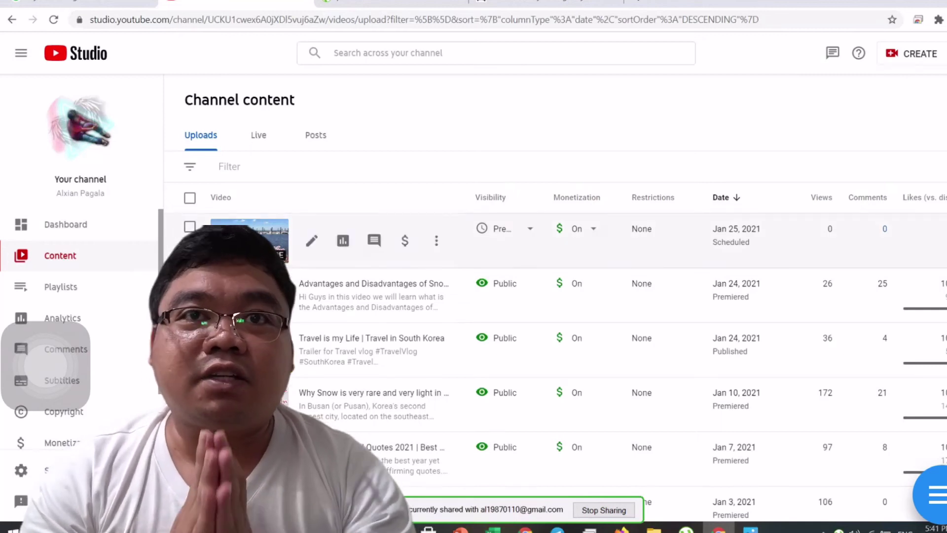
# - Search for the channel by name on YouTube in a new browser tab and preview the trailer on the "Transportation in South Korea" Premiere page
pyautogui.hotkey('ctrl', 't')
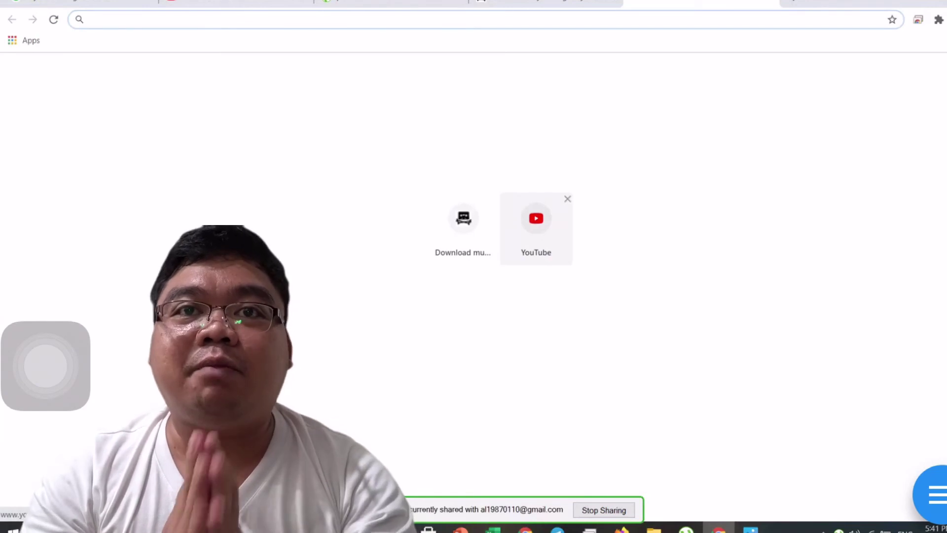
pyautogui.click(536, 225)
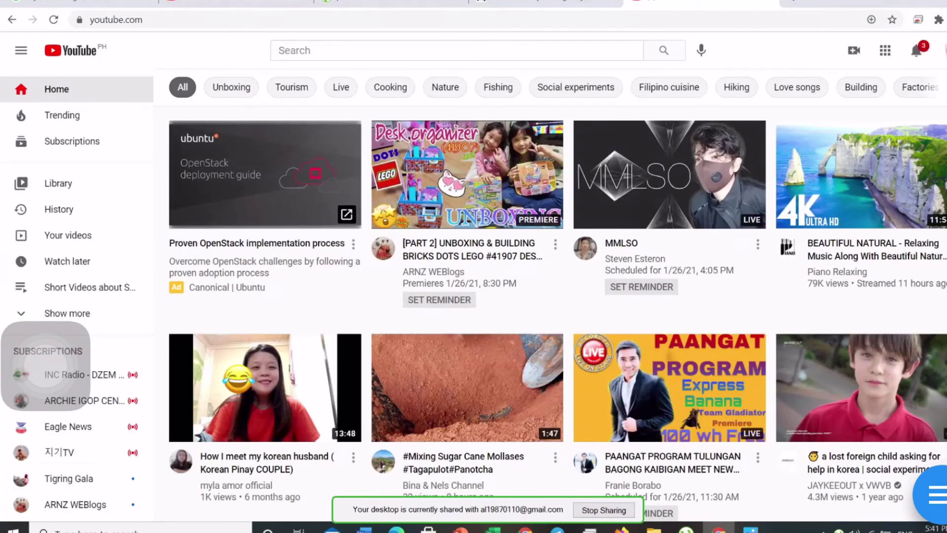
pyautogui.click(456, 51)
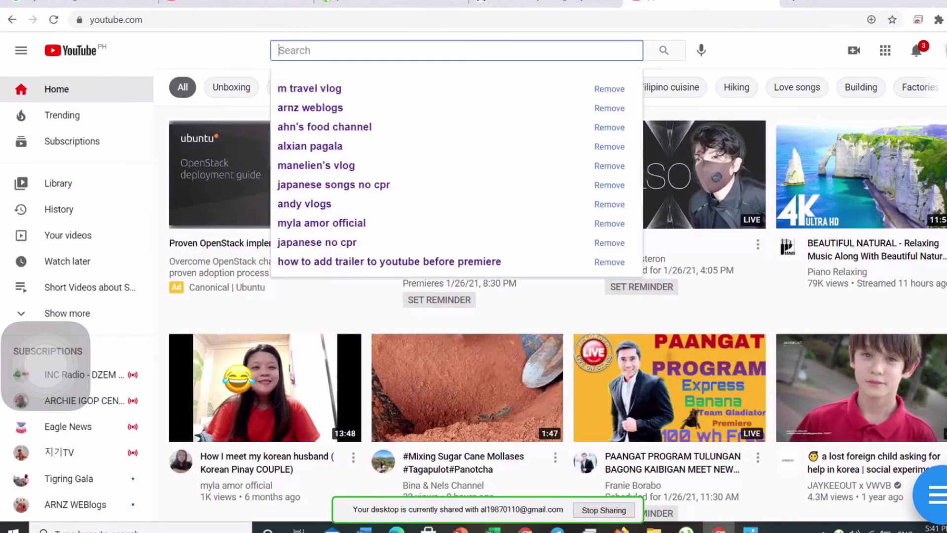
pyautogui.write('alxi')
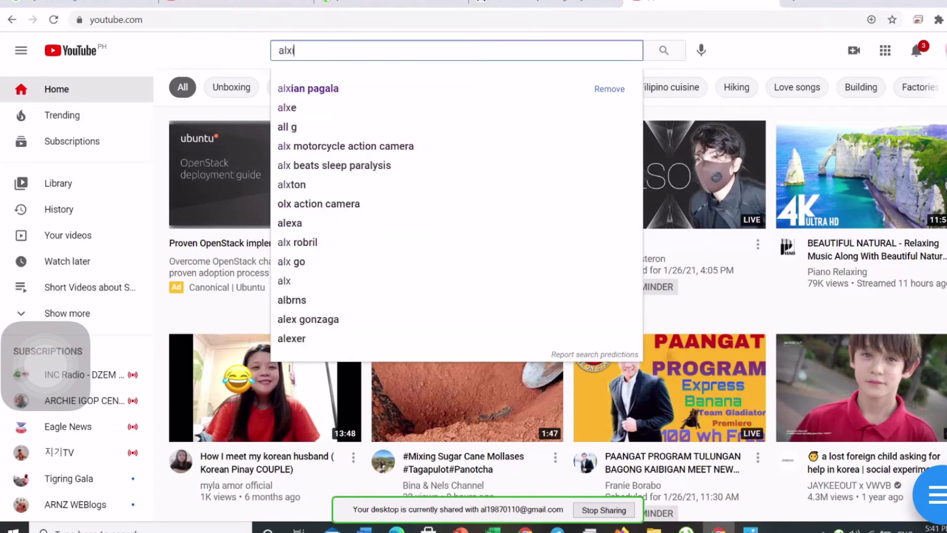
pyautogui.write('an pagala')
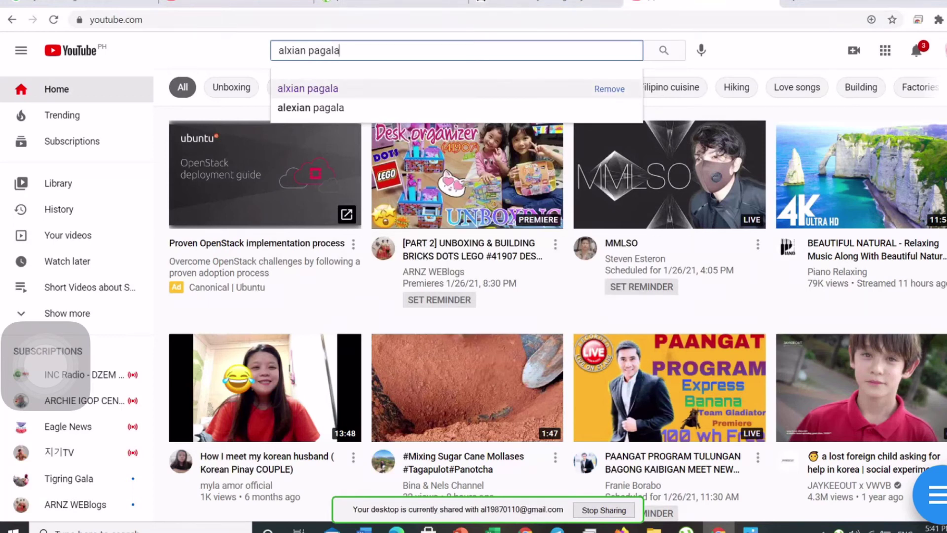
pyautogui.press('Return')
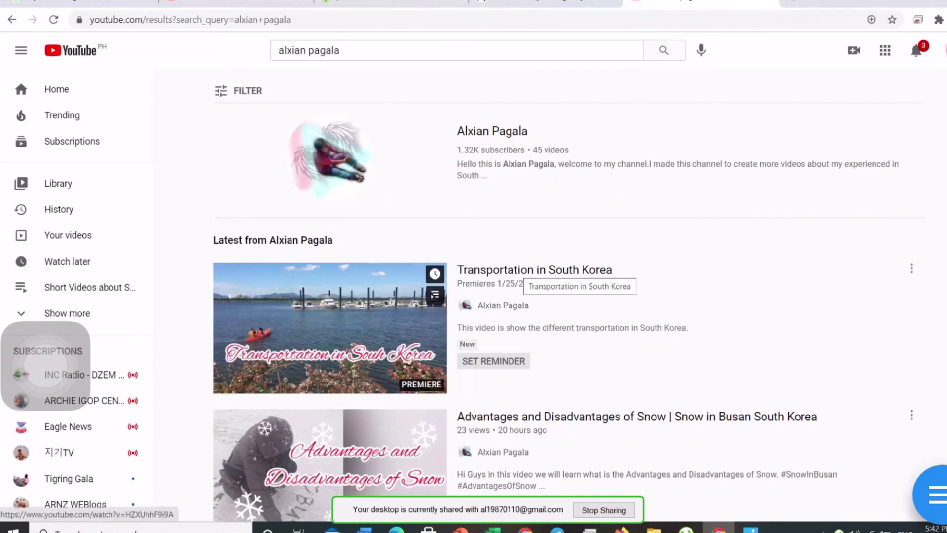
pyautogui.click(525, 272)
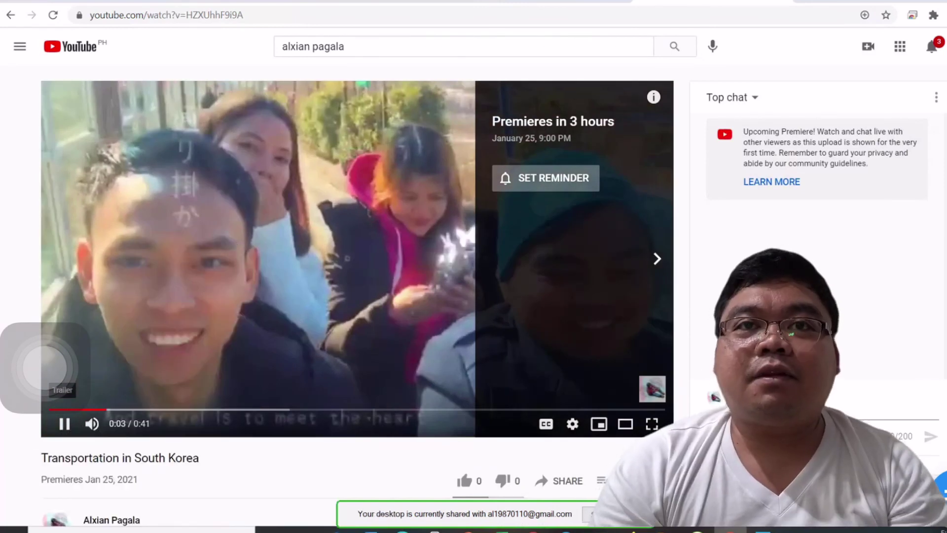
pyautogui.press('Right')
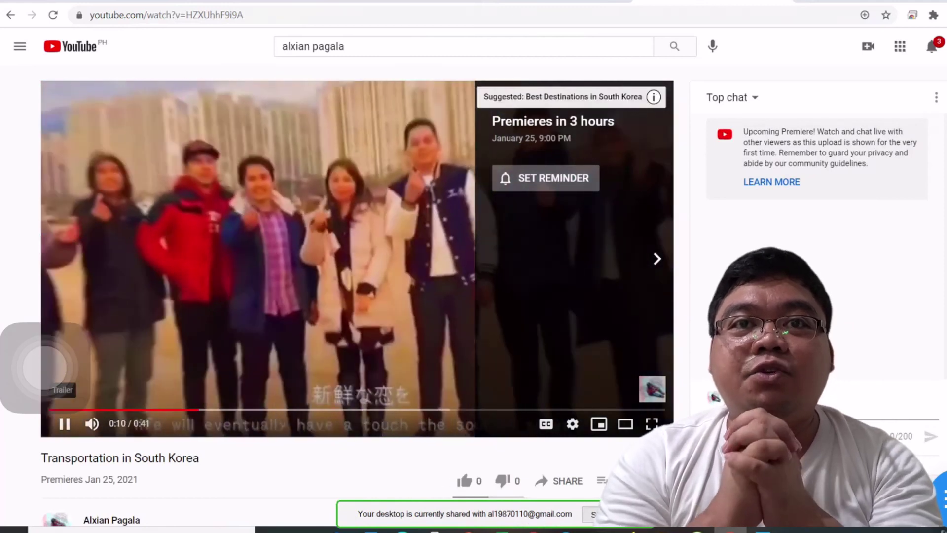